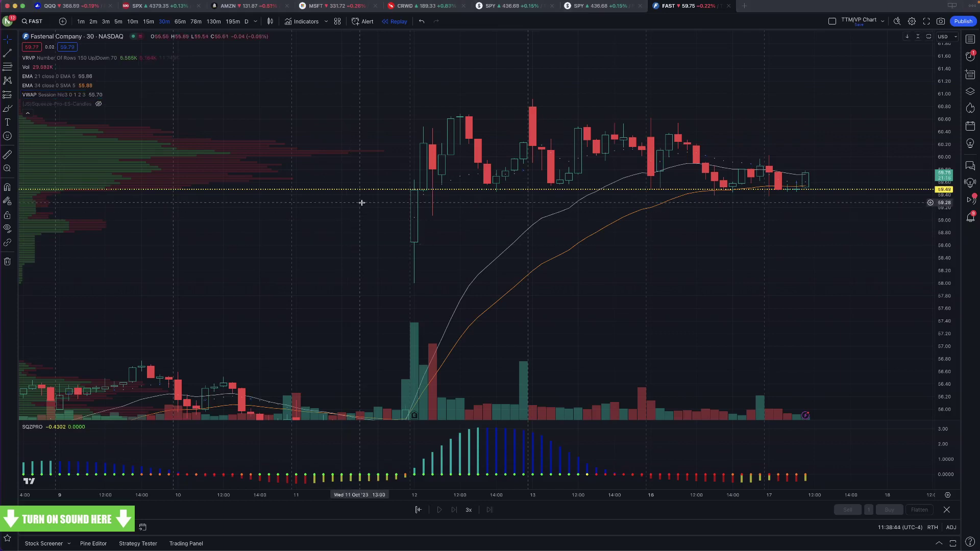
Collapse the FAST chart's indicator legend so only the indicator count shows
click(27, 113)
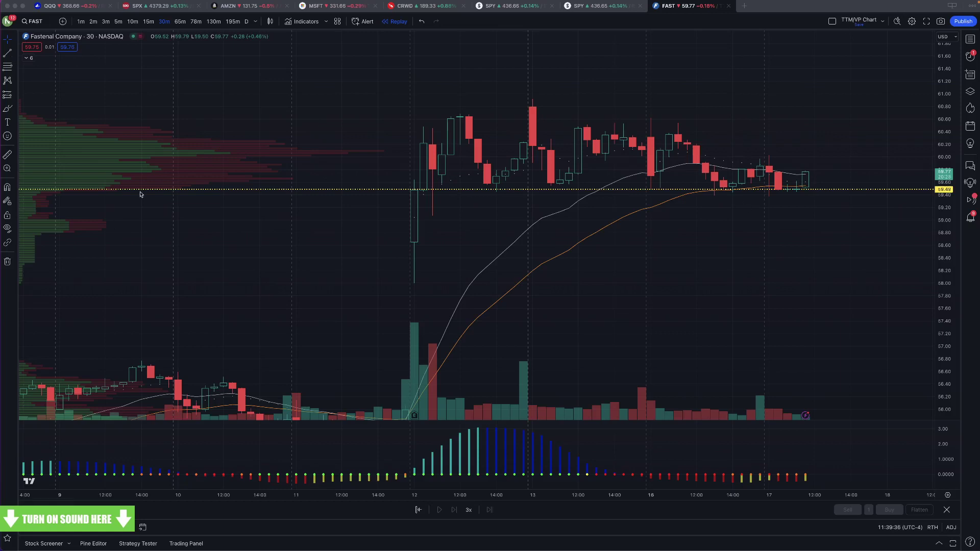
Zoom out on the FAST chart and expand the legend to list all six indicators
scroll(230, 239, down, 3)
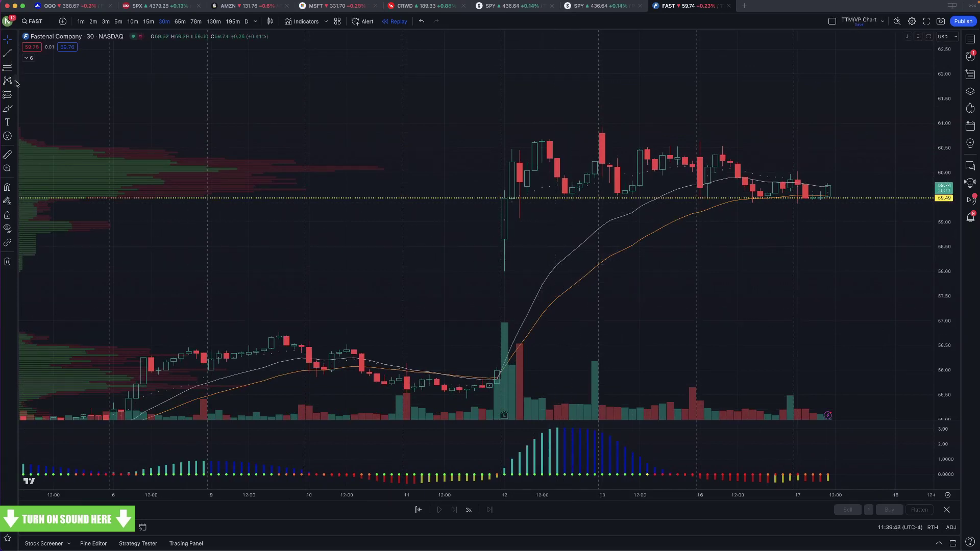
click(28, 58)
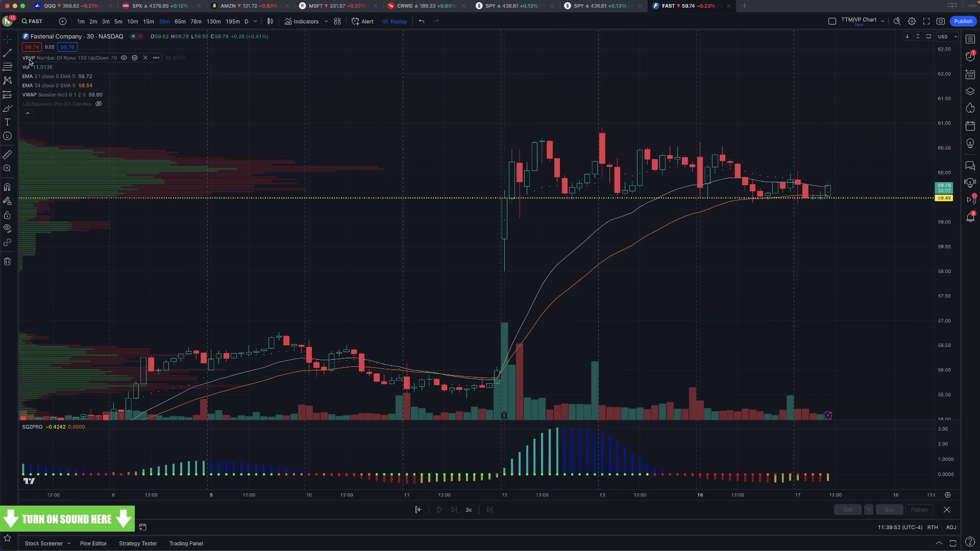
scroll(182, 193, down, 1)
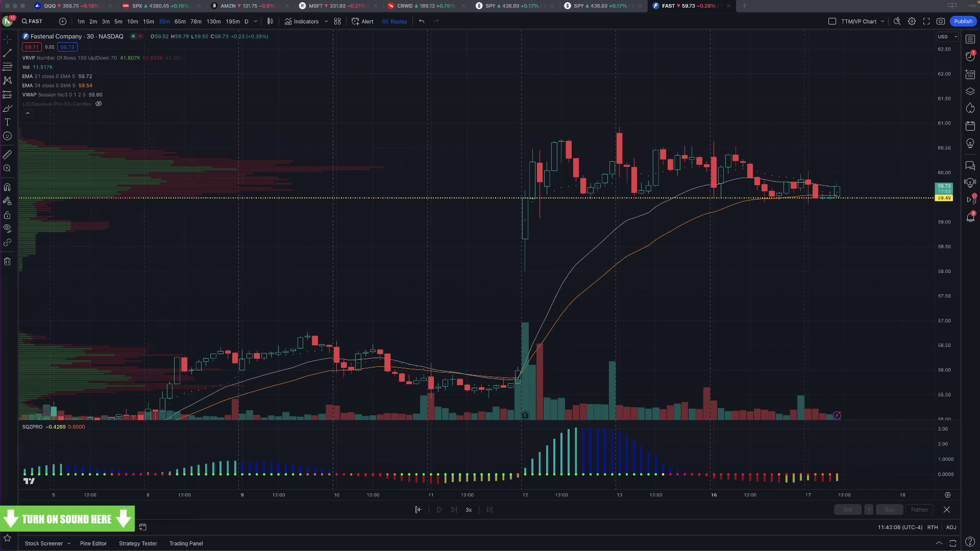
In the YouTube playlist window, open Quick Lesson 12: Adding Squeeze Boxes to a Watchlist
key(super+Tab)
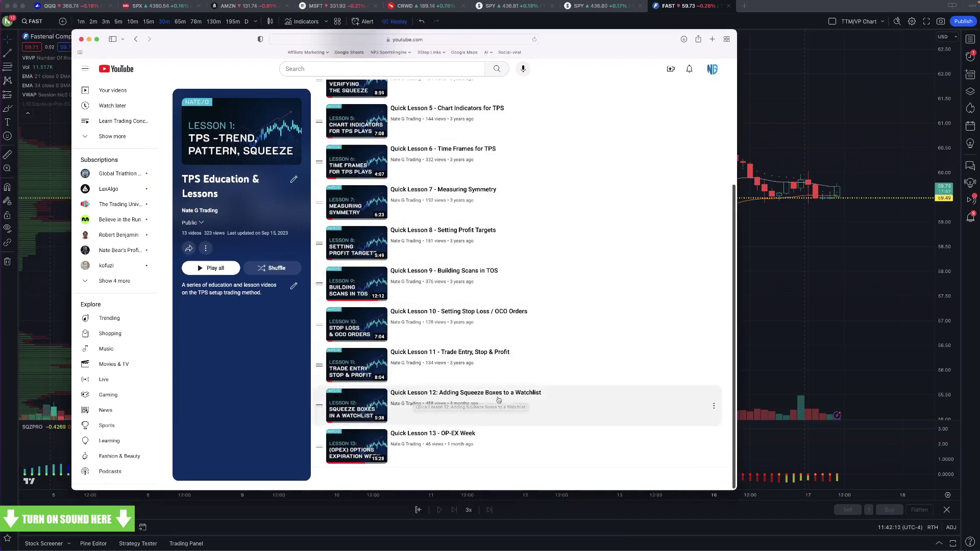
scroll(531, 403, up, 1)
scroll(532, 402, down, 1)
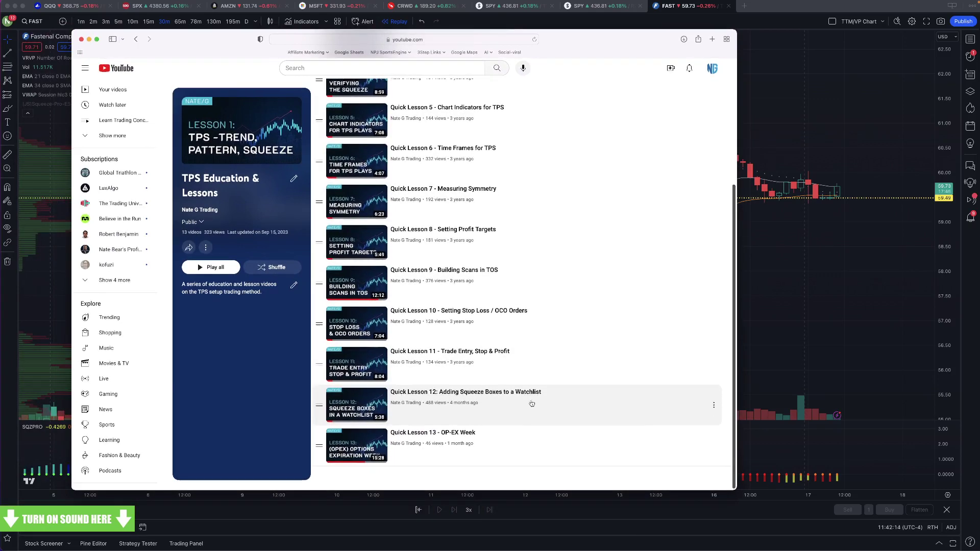
click(500, 403)
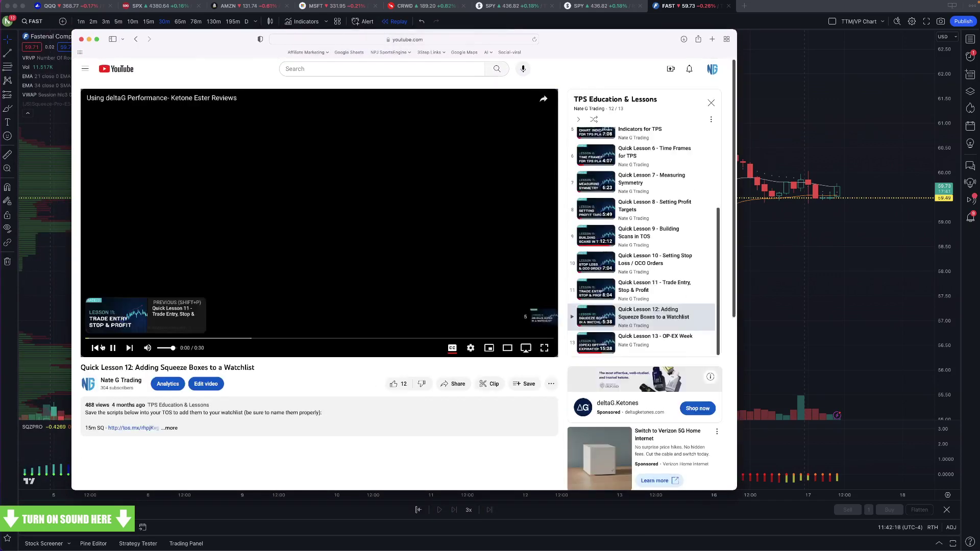
Pause the pre-roll ad and expand the lesson description to reveal the script links
click(113, 349)
scroll(173, 385, down, 1)
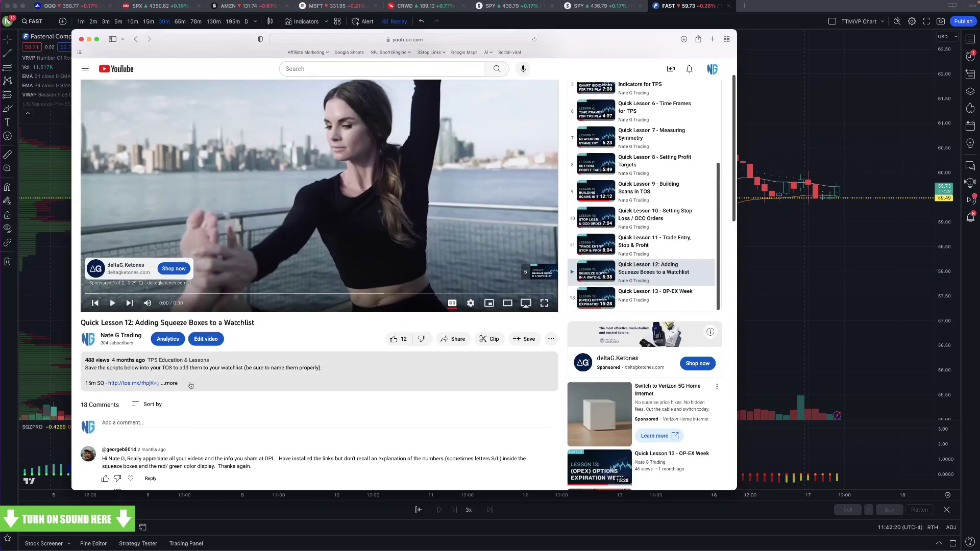
click(170, 383)
scroll(173, 384, down, 1)
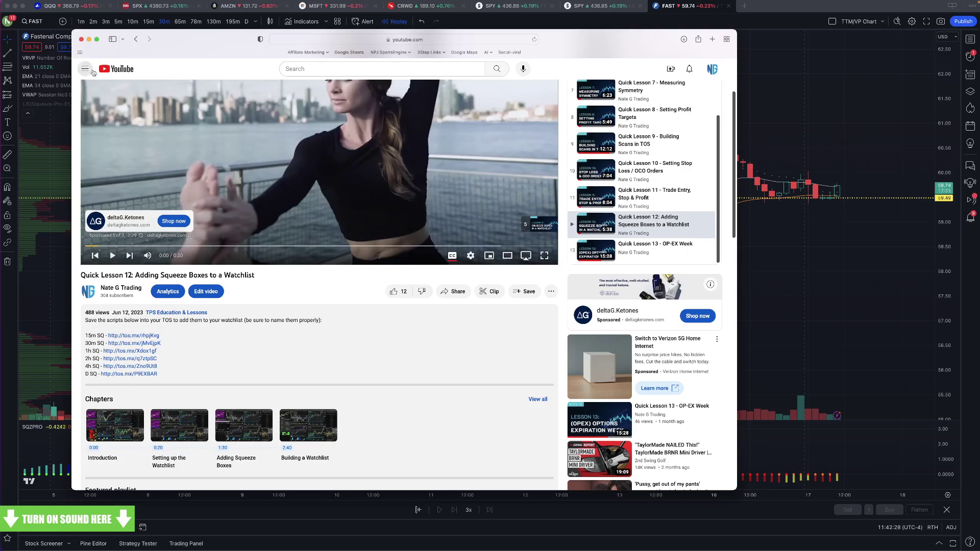
key(super+Tab)
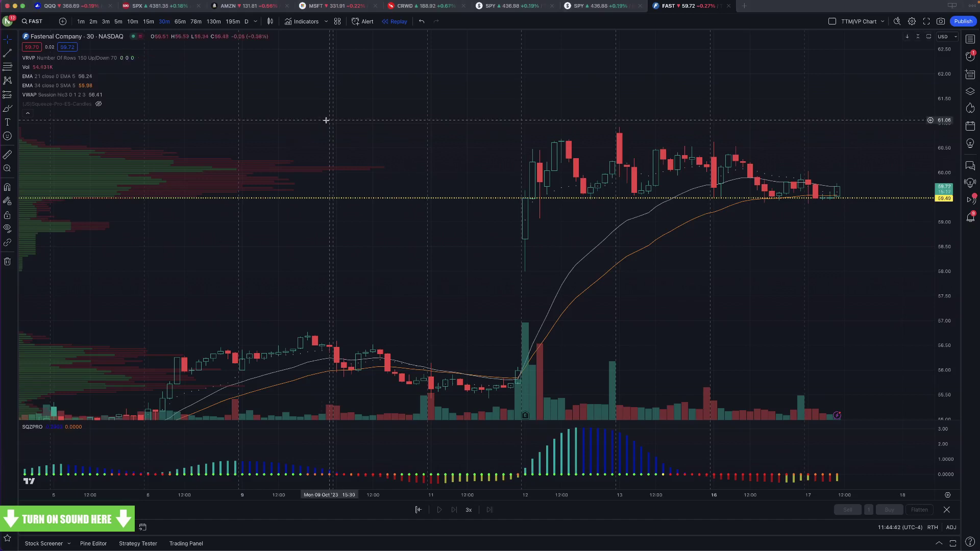
Switch from SPY to the Fastenal FAST 30-minute chart for review
scroll(348, 139, down, 2)
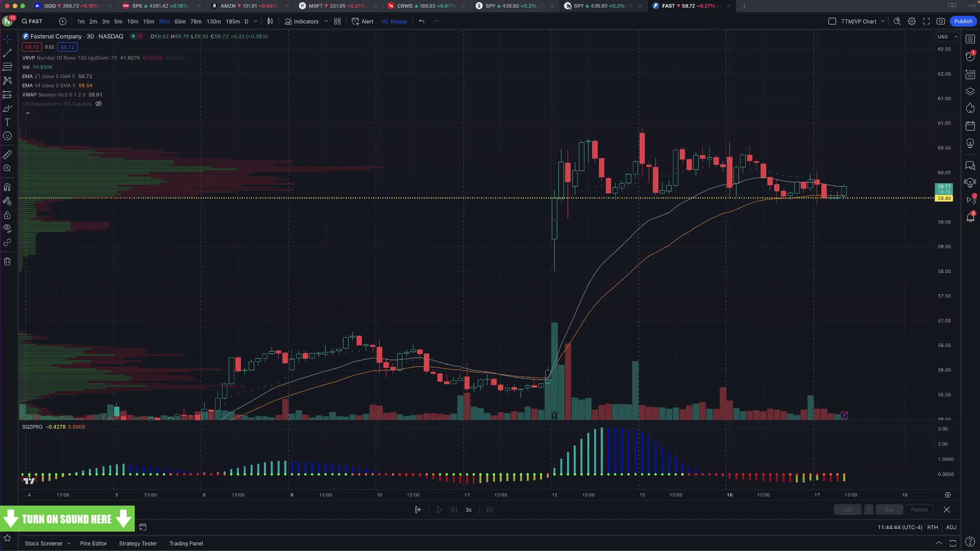
click(591, 10)
click(504, 9)
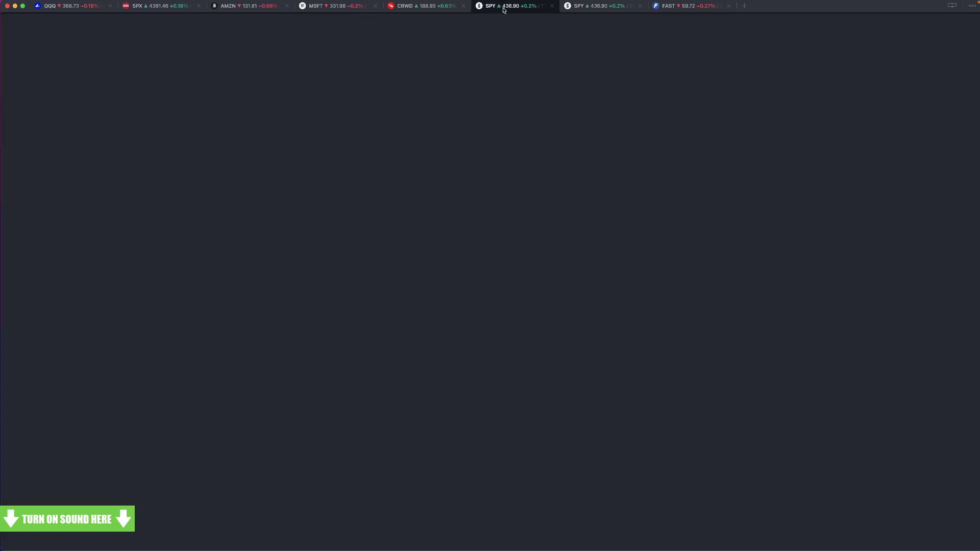
click(673, 6)
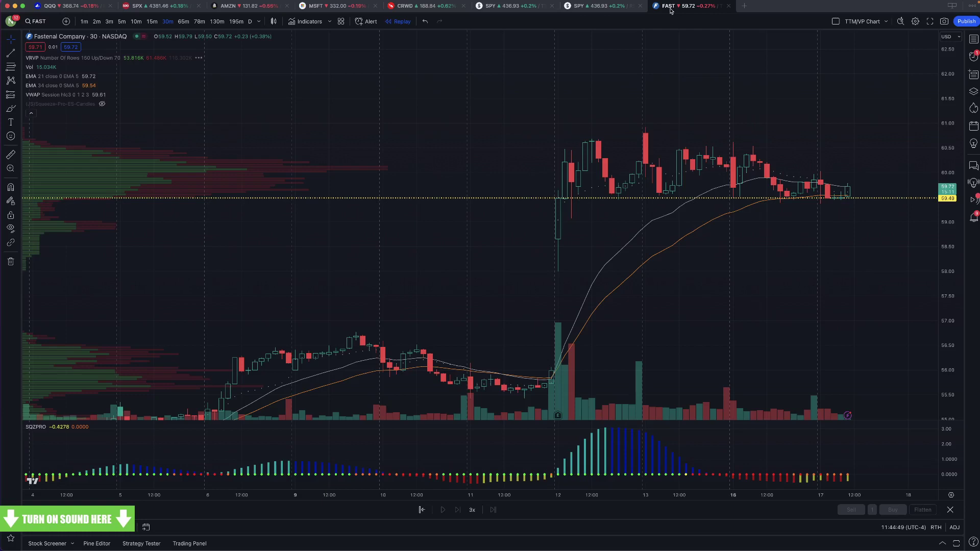
mouse_move(58, 77)
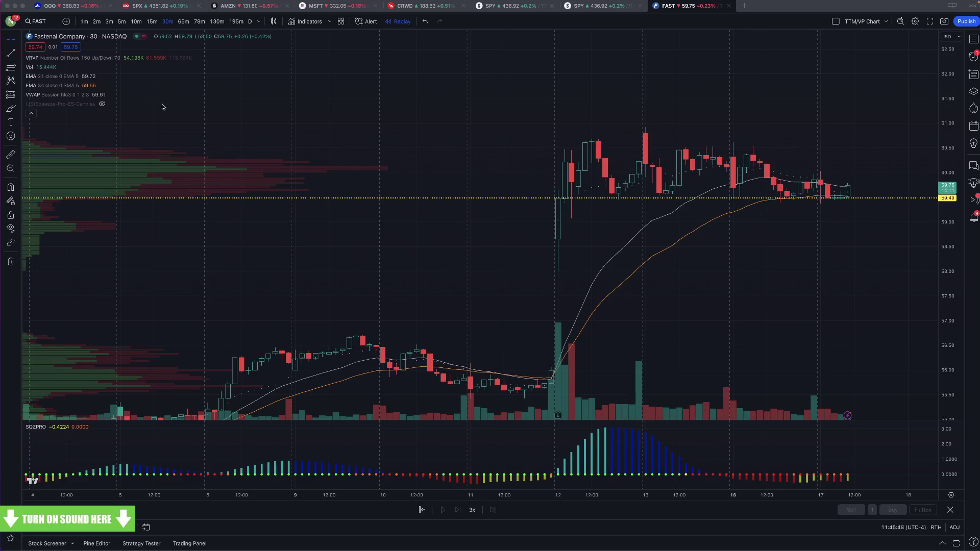
Open the MSFT 2-minute chart and zoom in on the last two sessions, including the 17 October drop
click(344, 8)
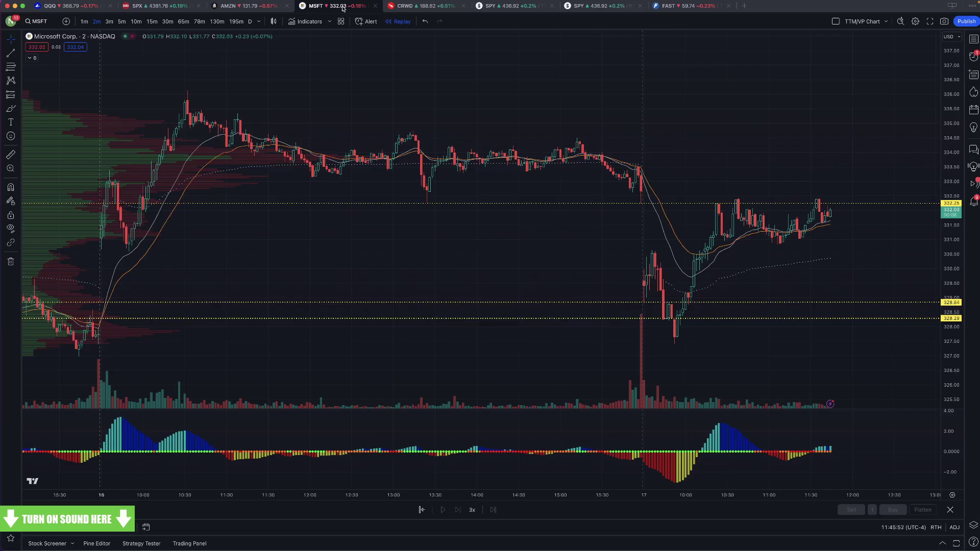
scroll(362, 154, up, 5)
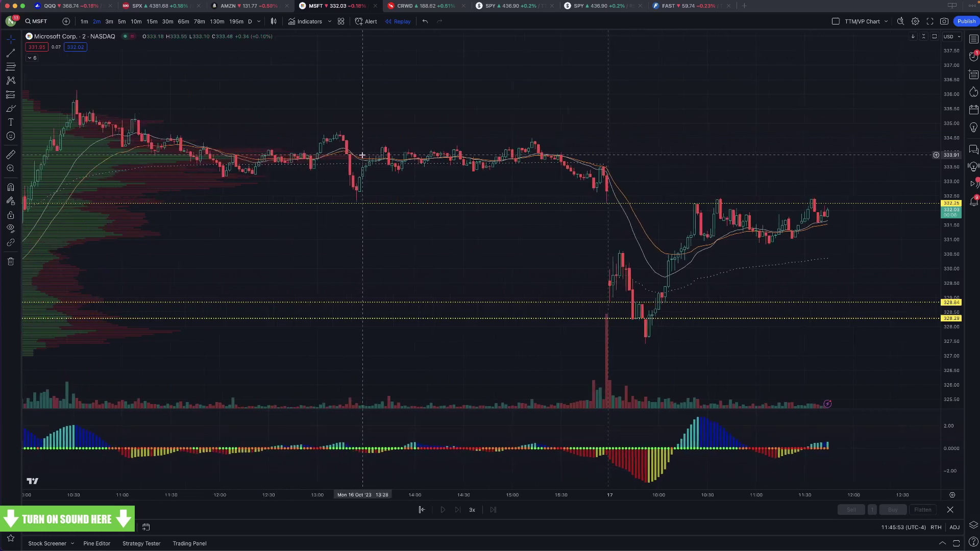
scroll(362, 154, right, 3)
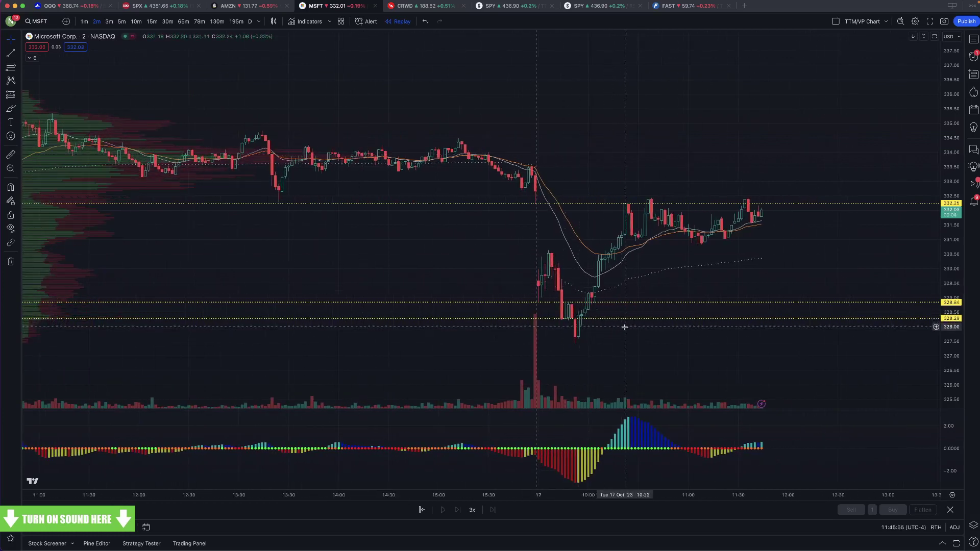
scroll(644, 340, up, 1)
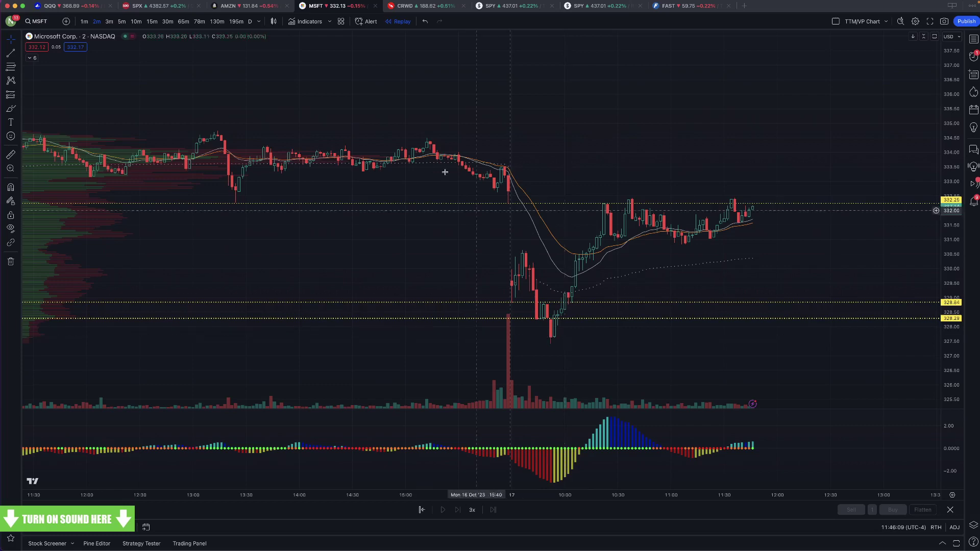
Open the QQQ 3-minute chart and zoom in on the last day and a half of bars
click(75, 7)
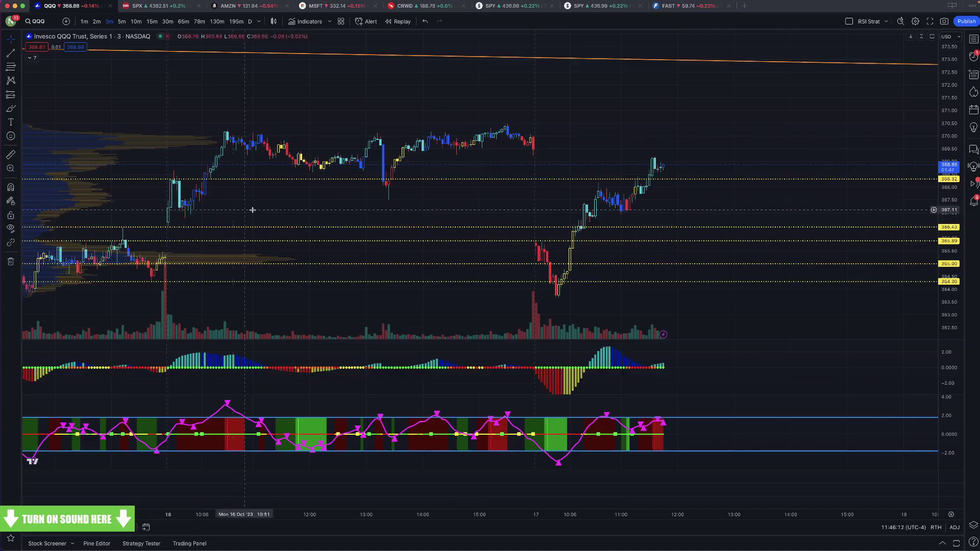
scroll(525, 309, up, 1)
scroll(526, 310, up, 3)
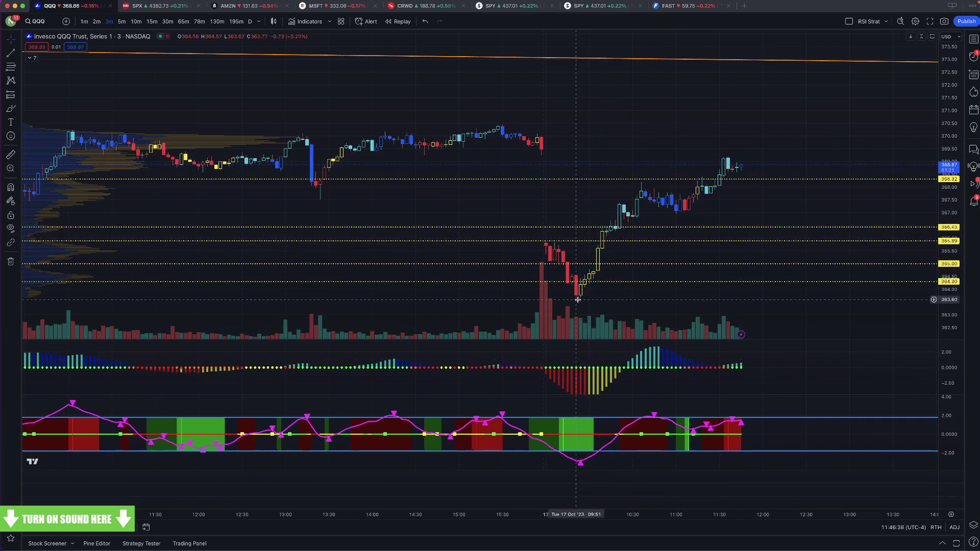
Move from MSFT to the AMZN 1-minute chart and zoom in on recent bars
click(345, 7)
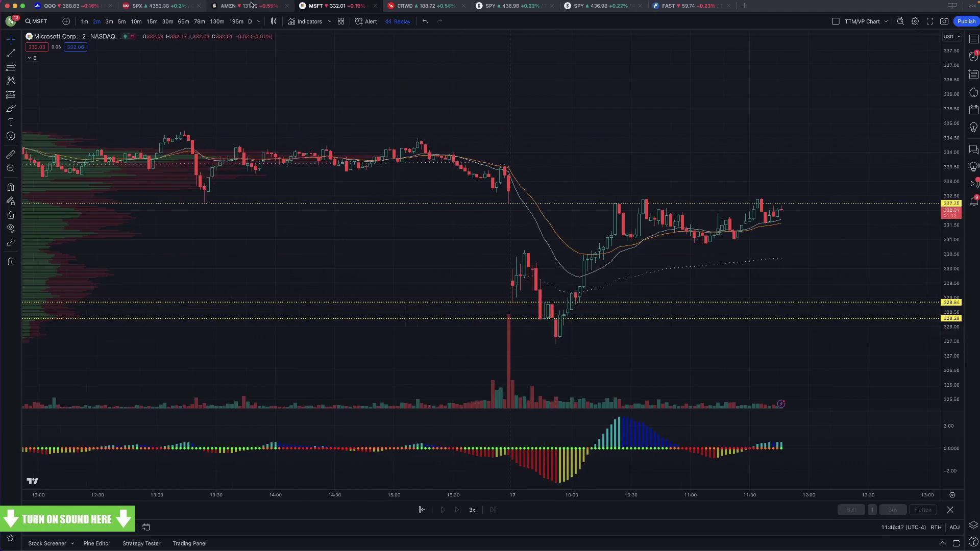
click(251, 6)
scroll(630, 287, up, 5)
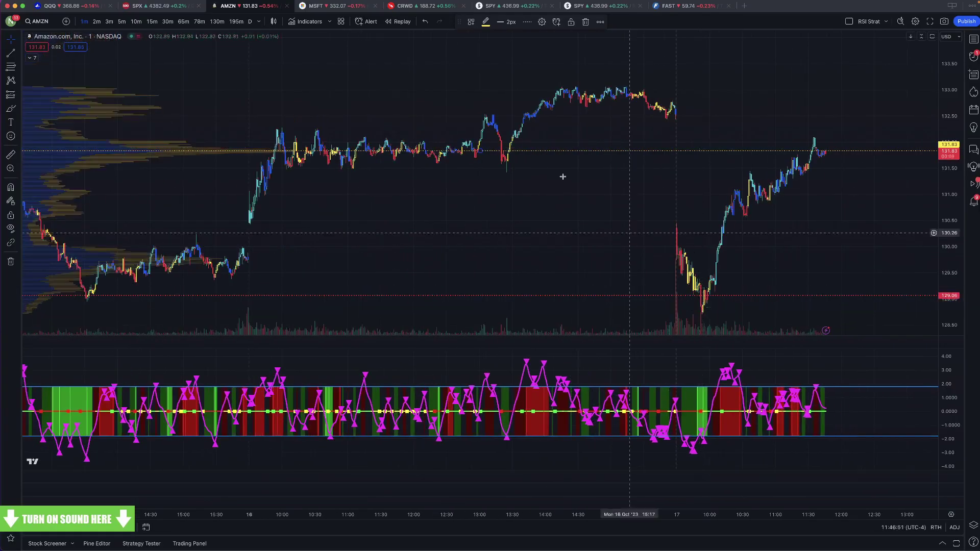
Return to the MSFT 2-minute chart and zoom out to span about 12–17 October
click(333, 7)
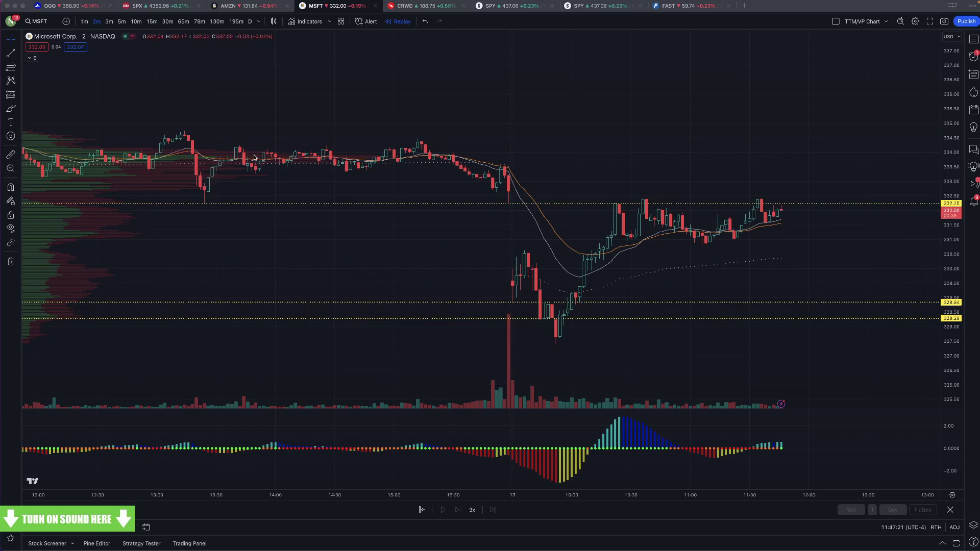
scroll(385, 137, down, 3)
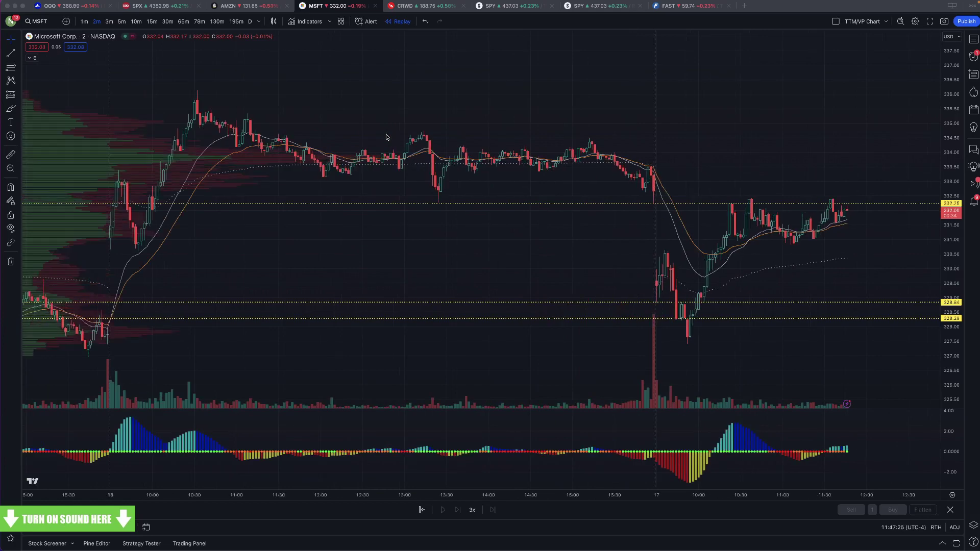
scroll(376, 139, down, 4)
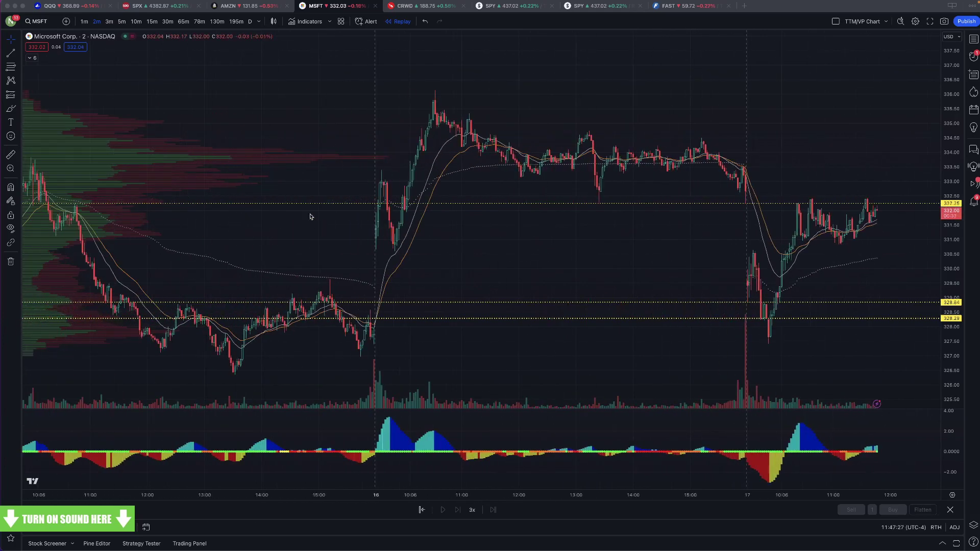
scroll(866, 159, down, 2)
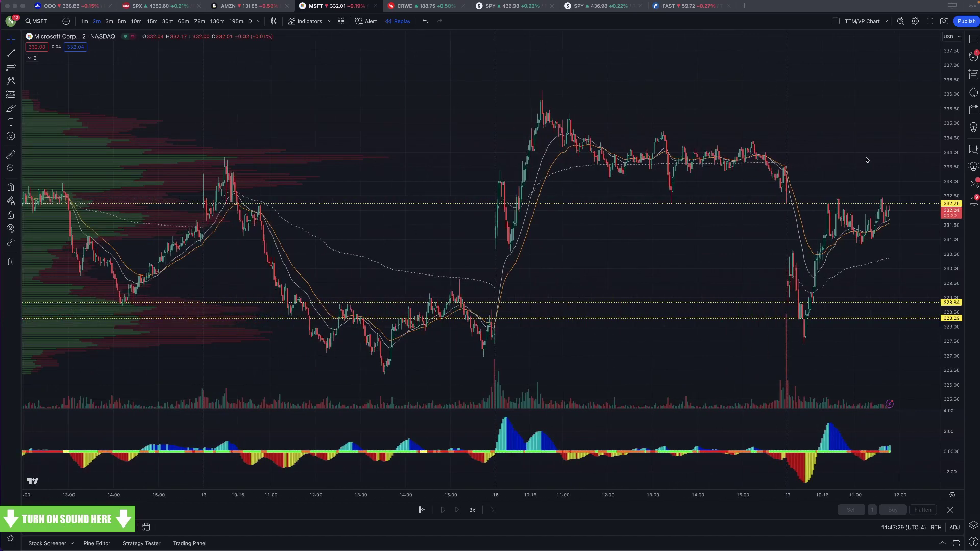
scroll(866, 159, up, 1)
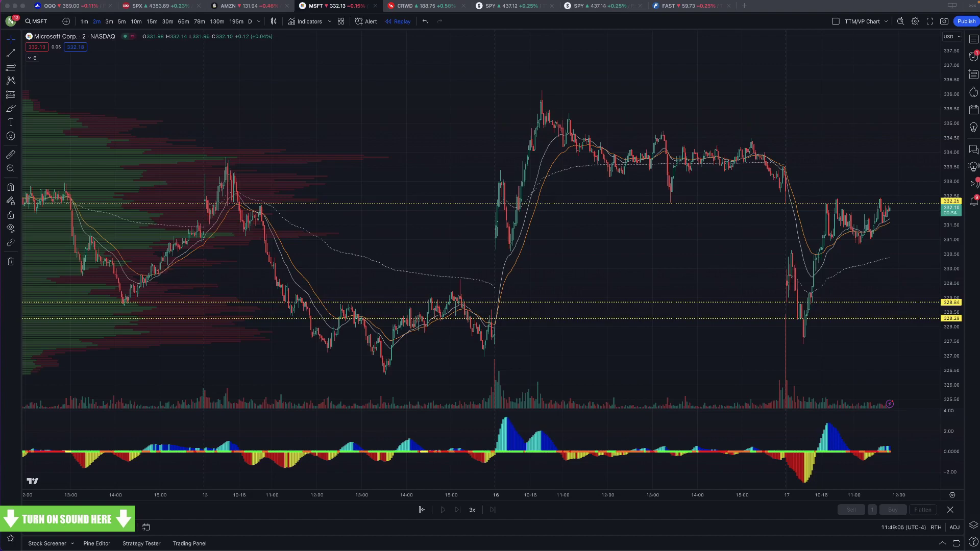
Open the QQQ 3-minute chart and zoom out to show history back to 12 October
click(86, 6)
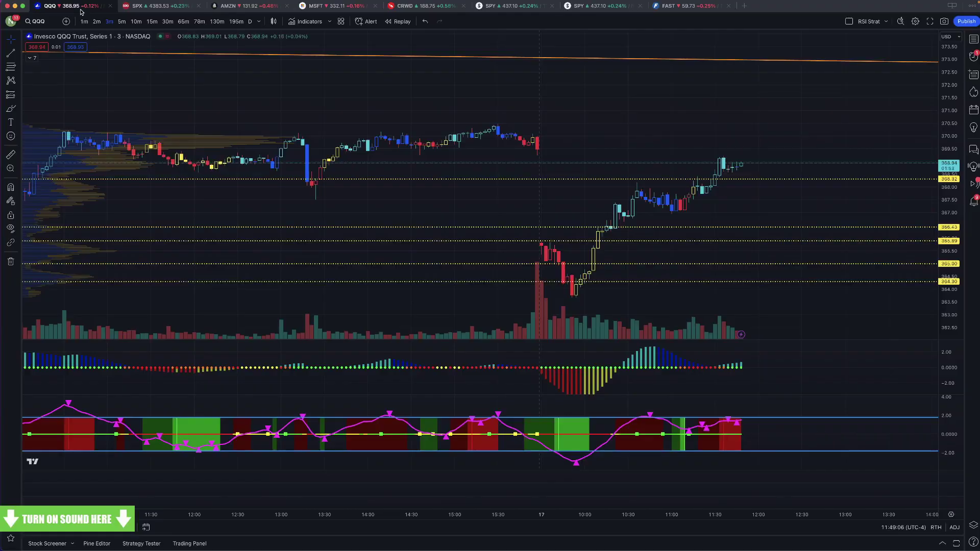
scroll(319, 158, left, 5)
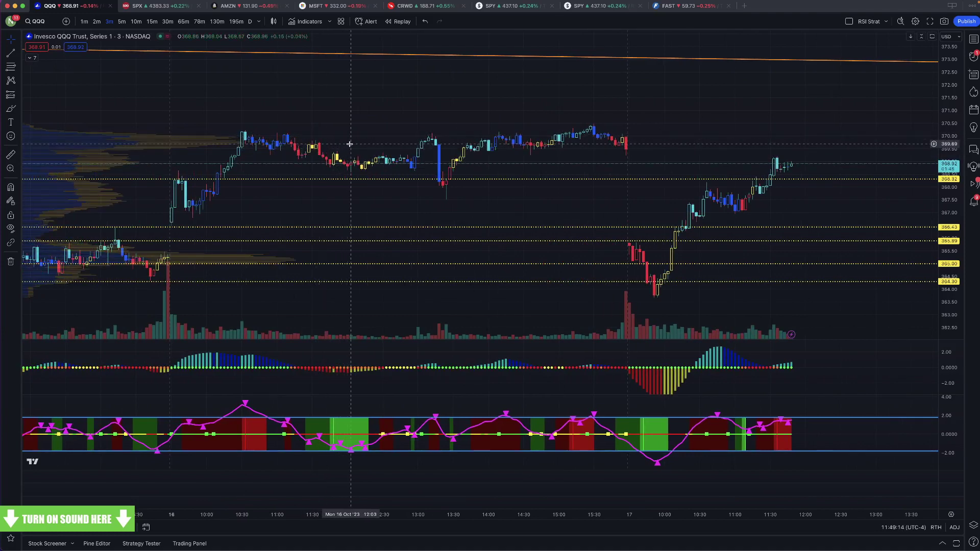
scroll(345, 144, down, 6)
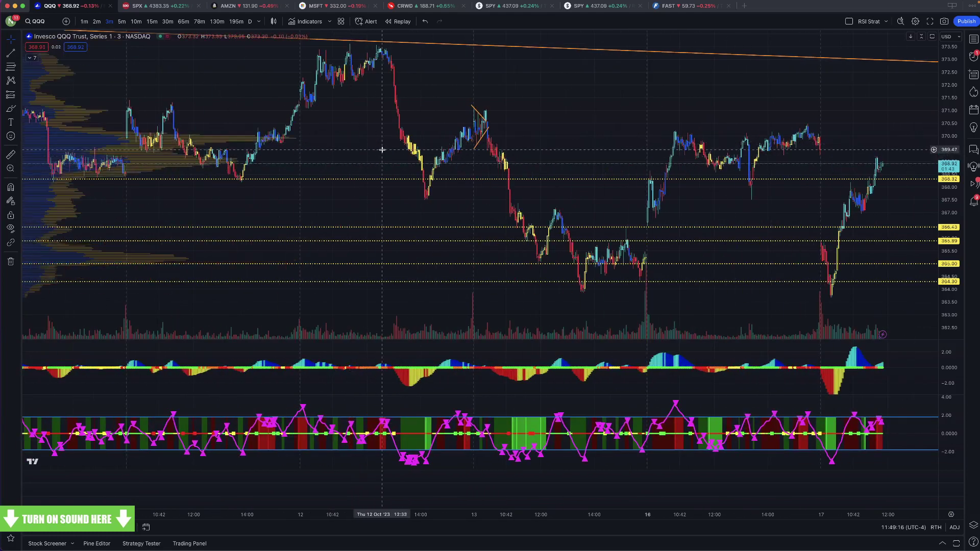